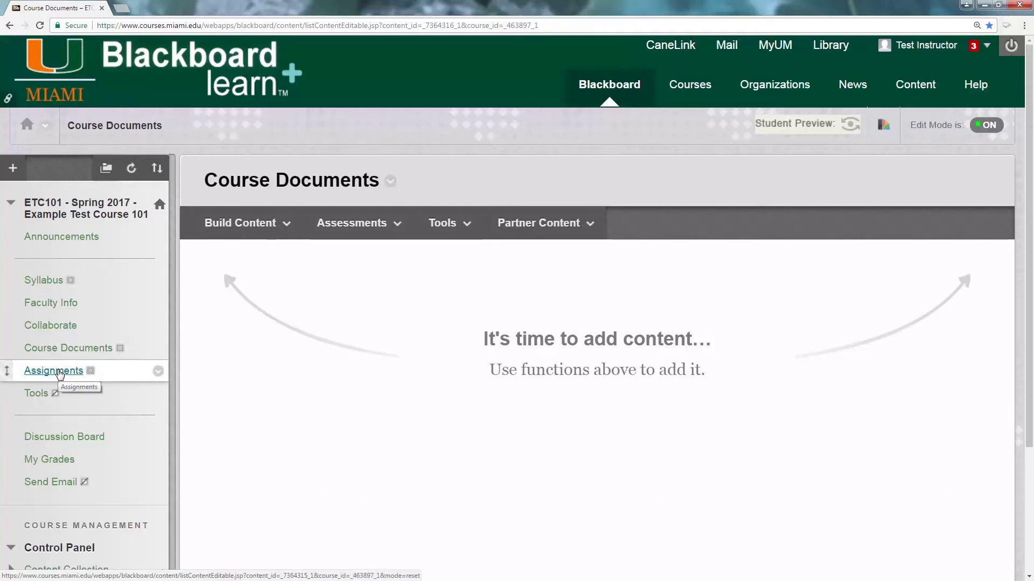
left_click(259, 235)
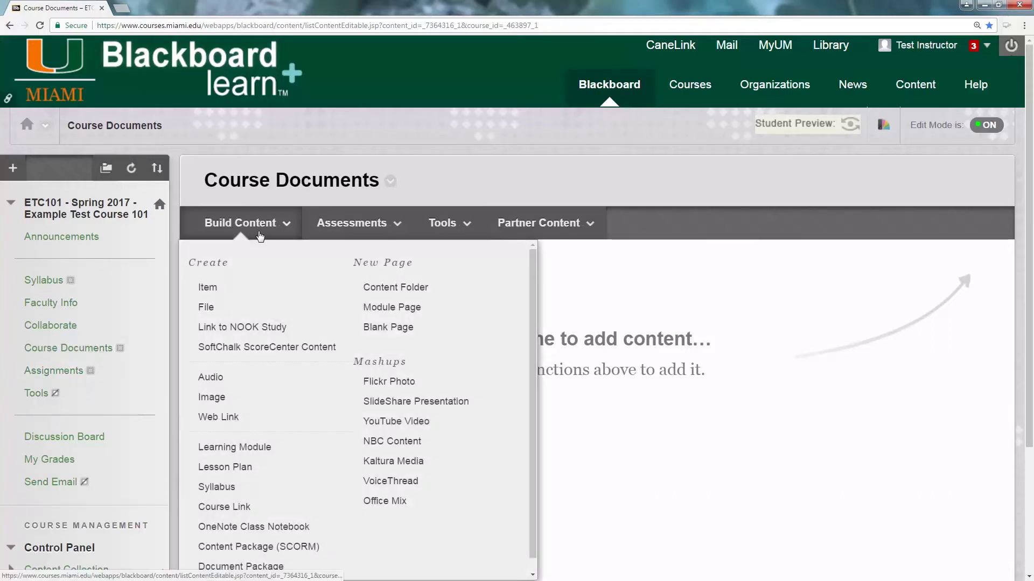
left_click(353, 236)
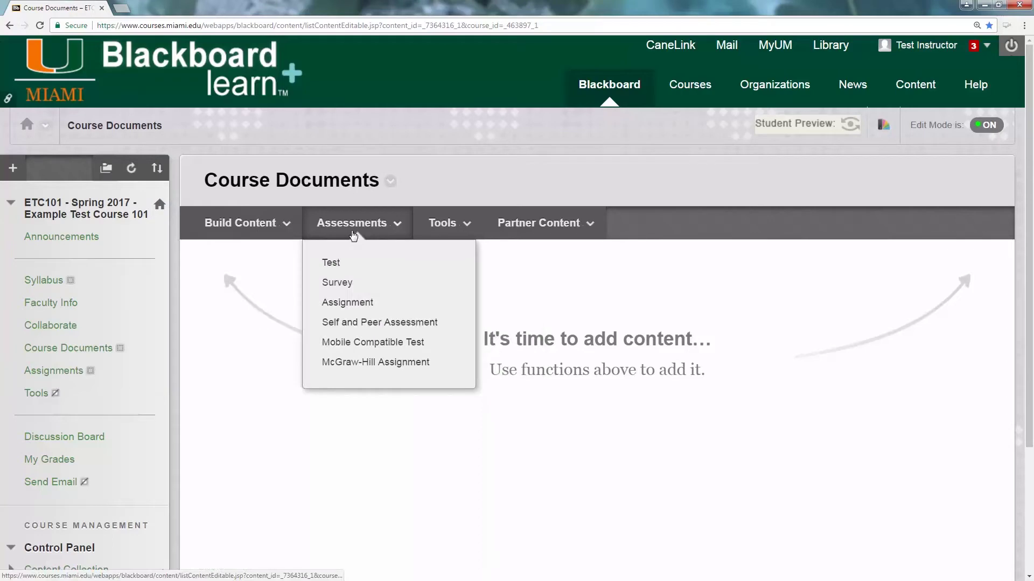
left_click(275, 232)
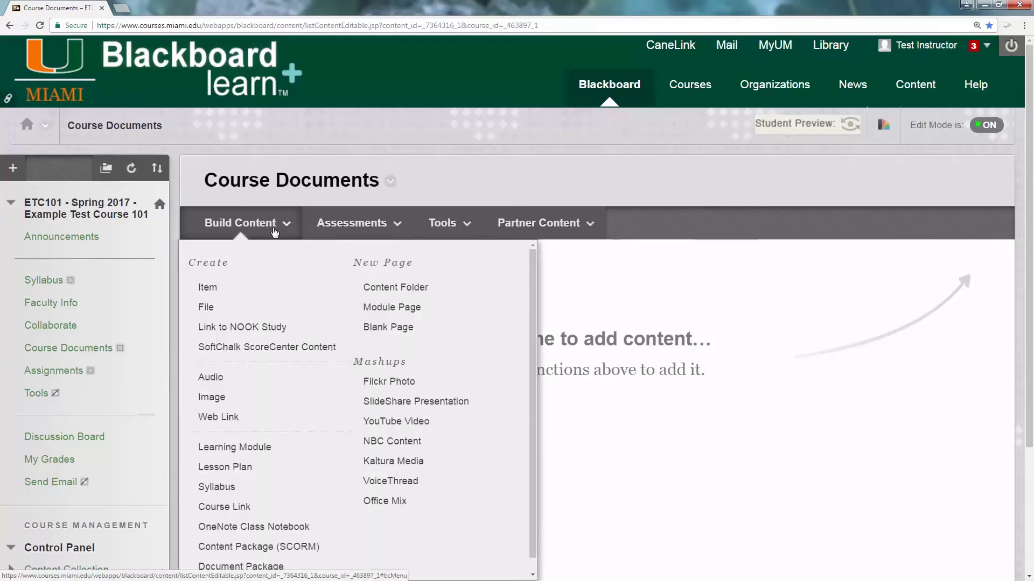
left_click(275, 231)
left_click_drag(203, 182, 376, 191)
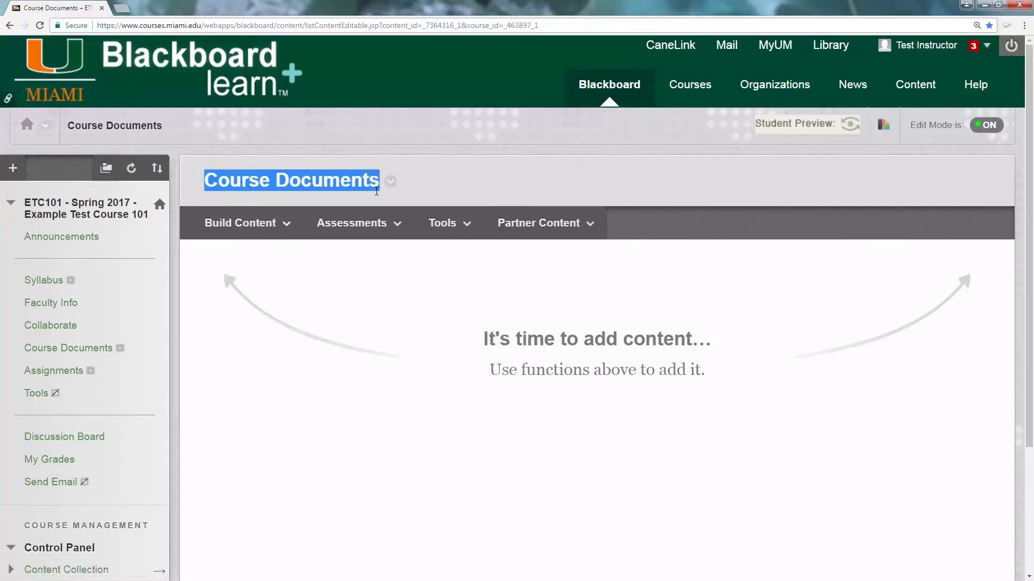
- Start a new content item in Course Documents and name it "Item Name"
left_click(243, 224)
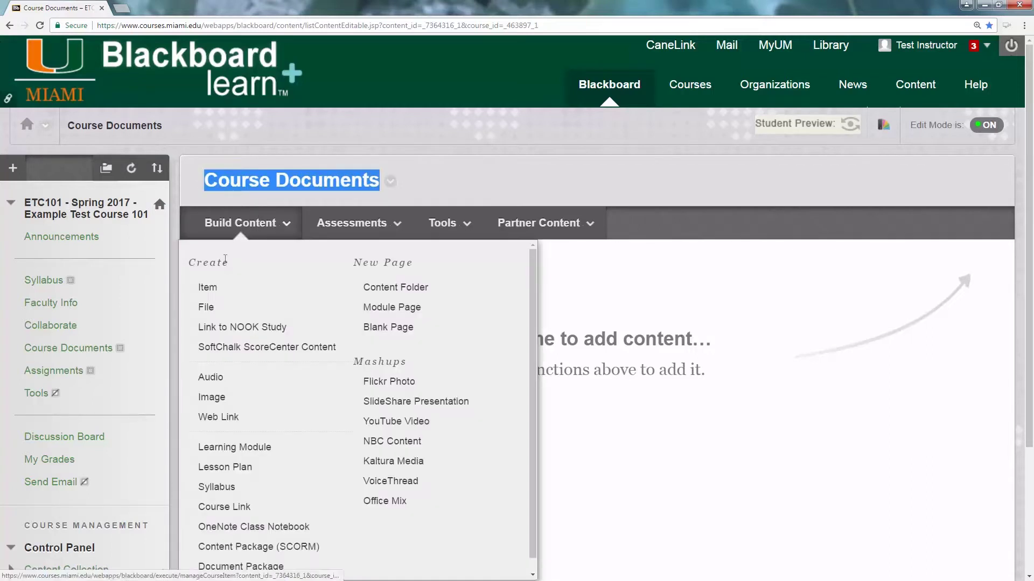
left_click(220, 291)
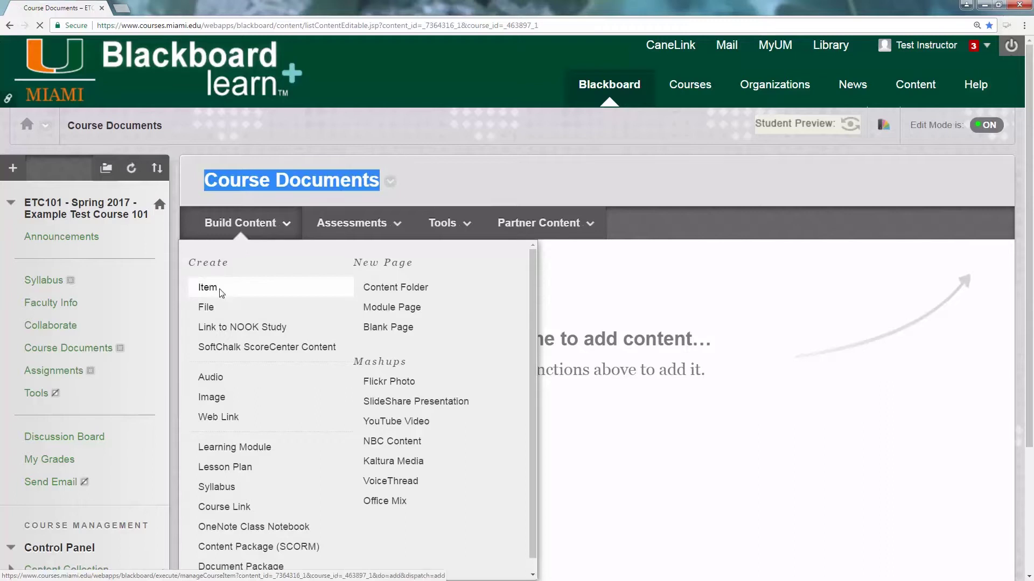
type("Item Name")
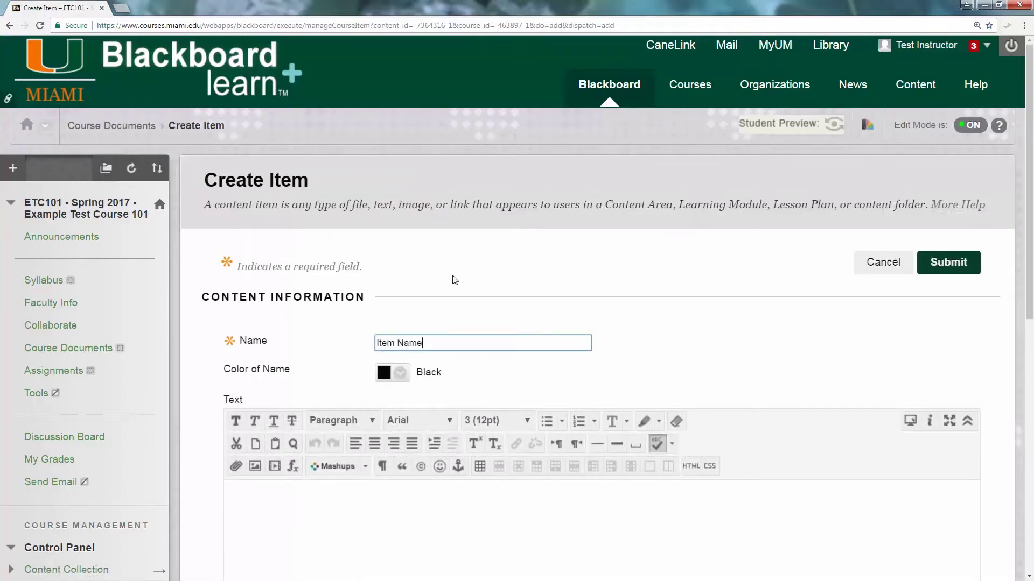
- Collapse the text editor's toolbar to a single row and expand it back to its full set of tools
scroll(614, 266, "down", 3)
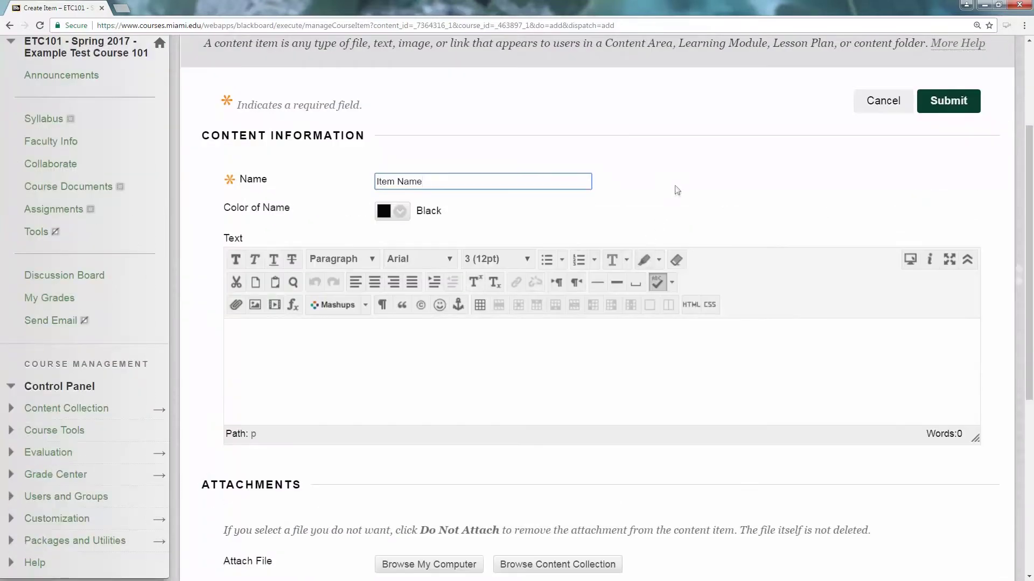
left_click_drag(223, 241, 251, 237)
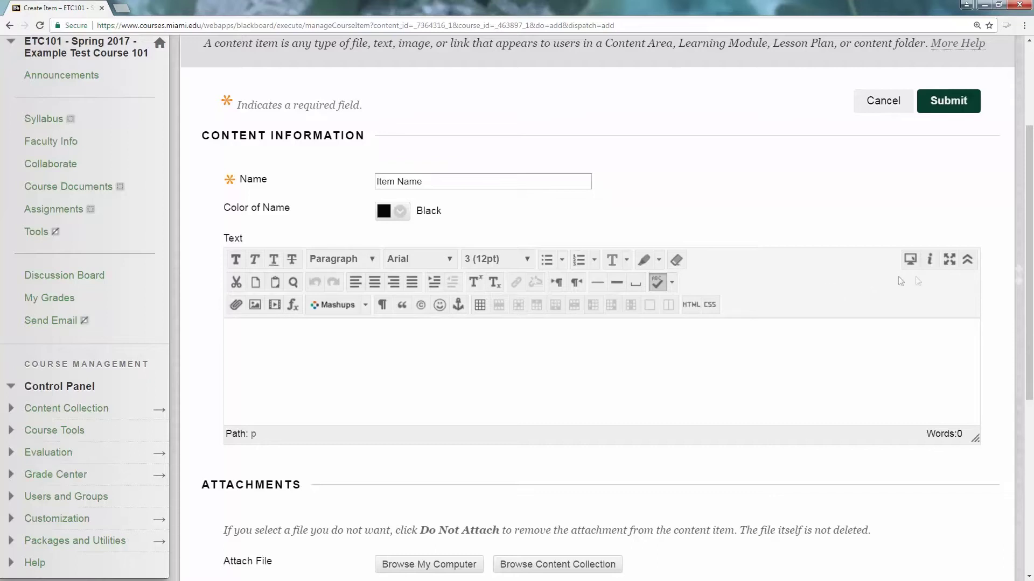
left_click(968, 263)
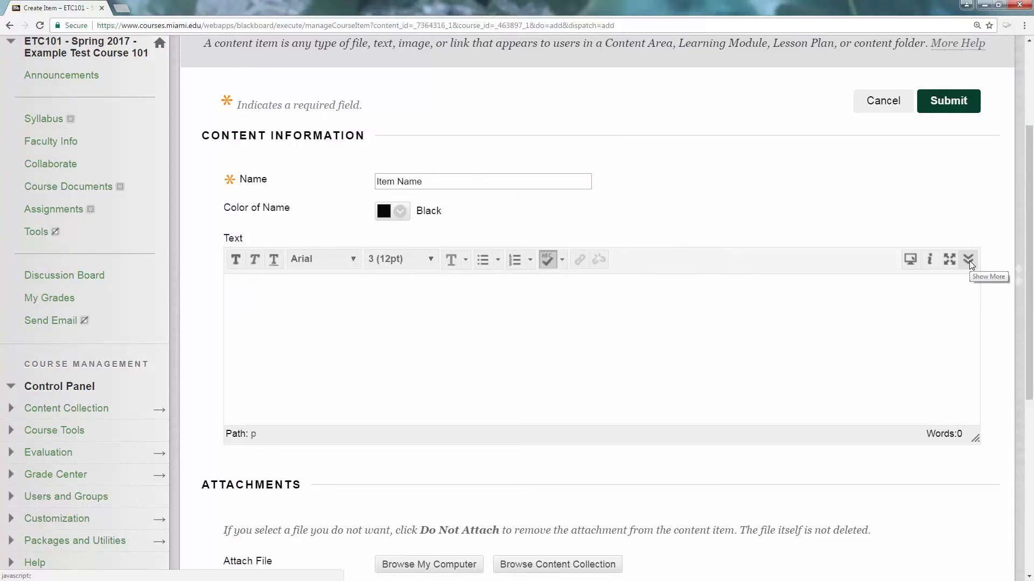
left_click(968, 260)
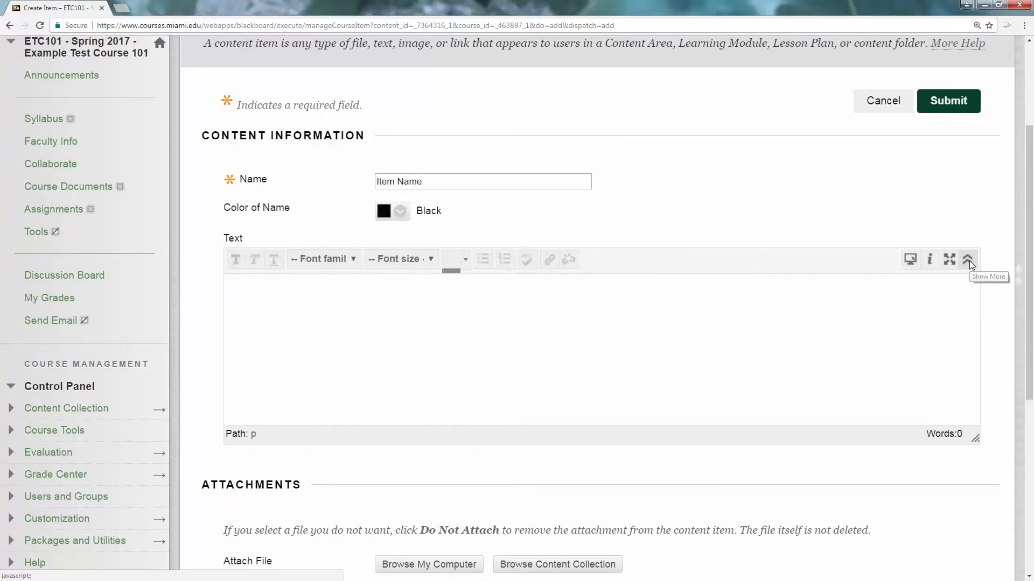
left_click(968, 262)
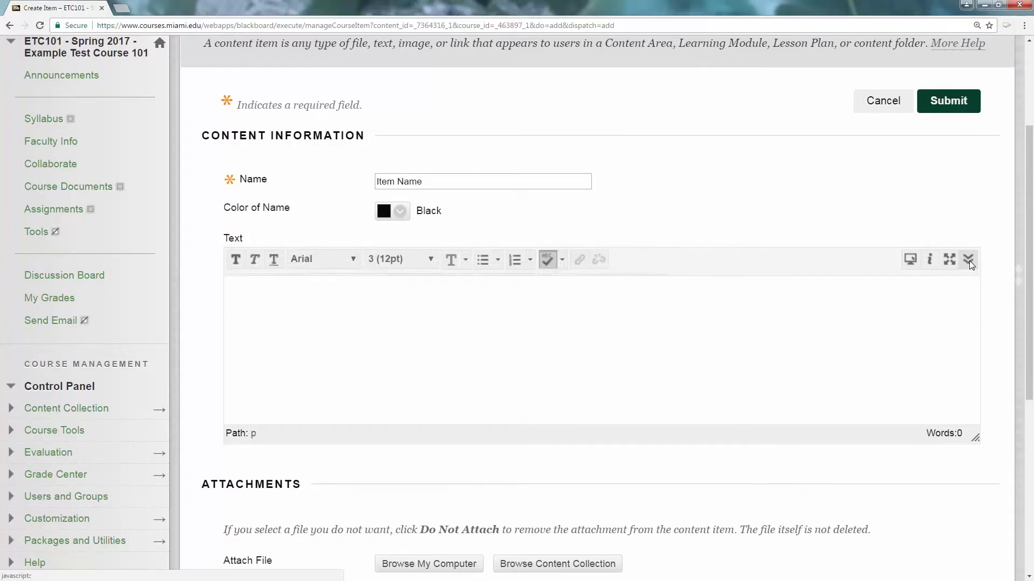
left_click(968, 261)
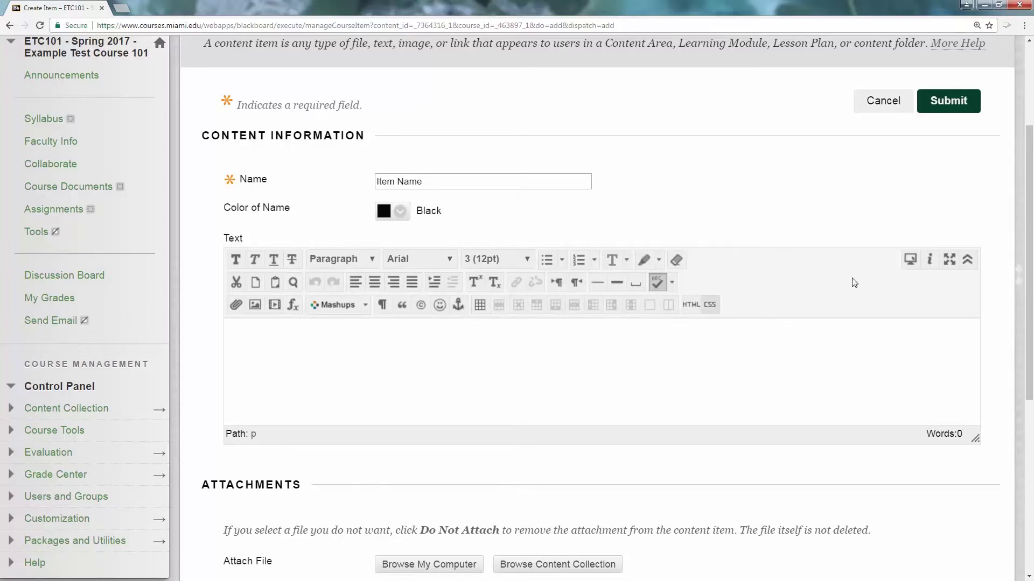
- Enter "Example Text" as the body text of the new item
left_click(355, 339)
type("E")
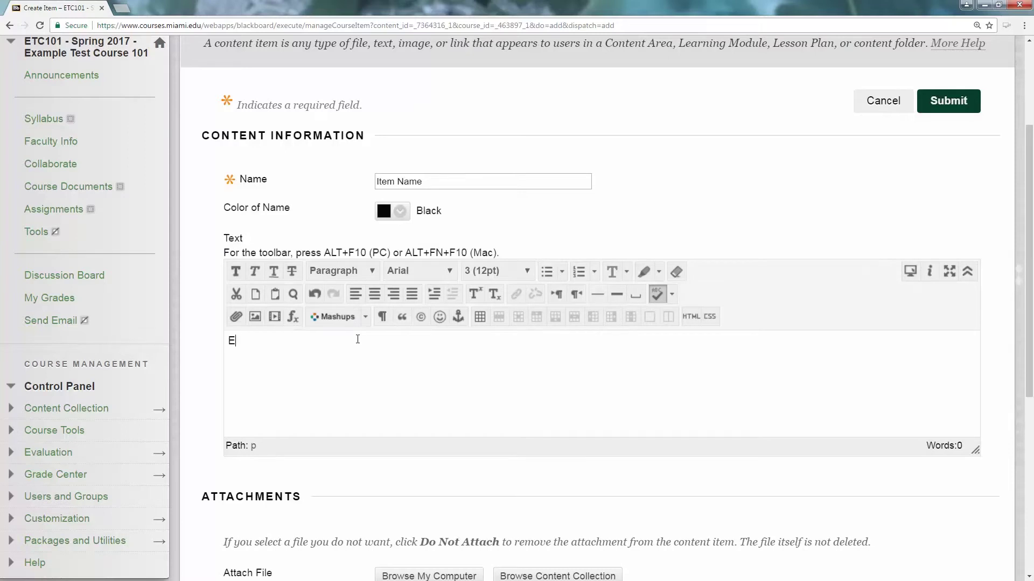
type("xample Text")
- Format "Example Text" as bold, italic, underlined and struck through, and give it the Heading paragraph style
left_click_drag(356, 339, 139, 342)
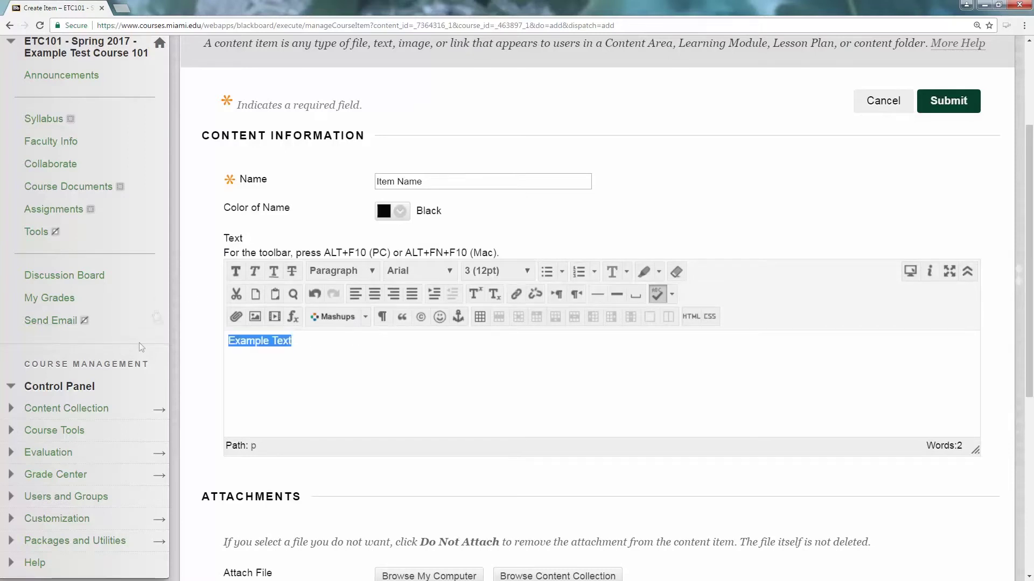
left_click(236, 271)
left_click(258, 272)
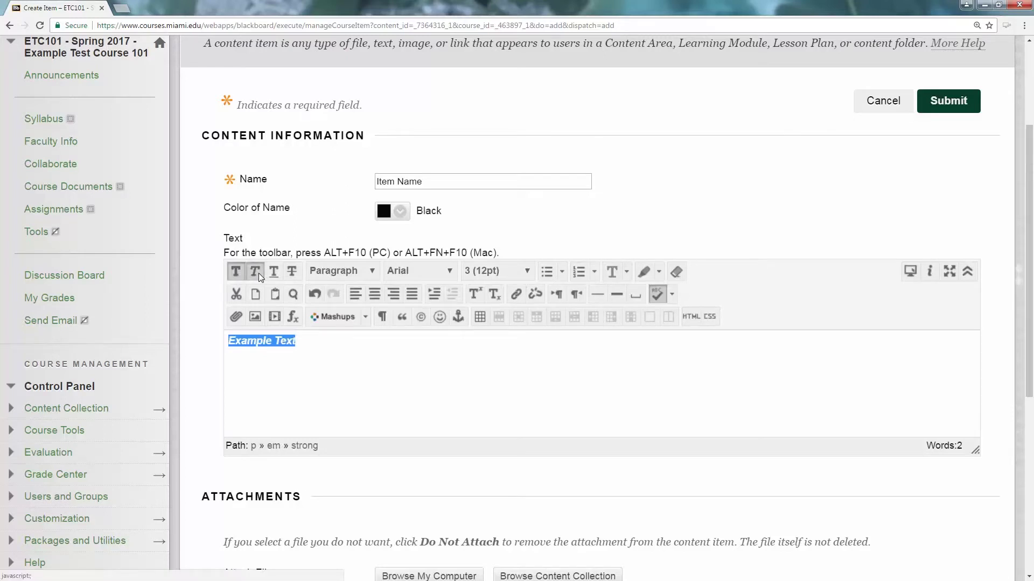
left_click(273, 273)
left_click(291, 272)
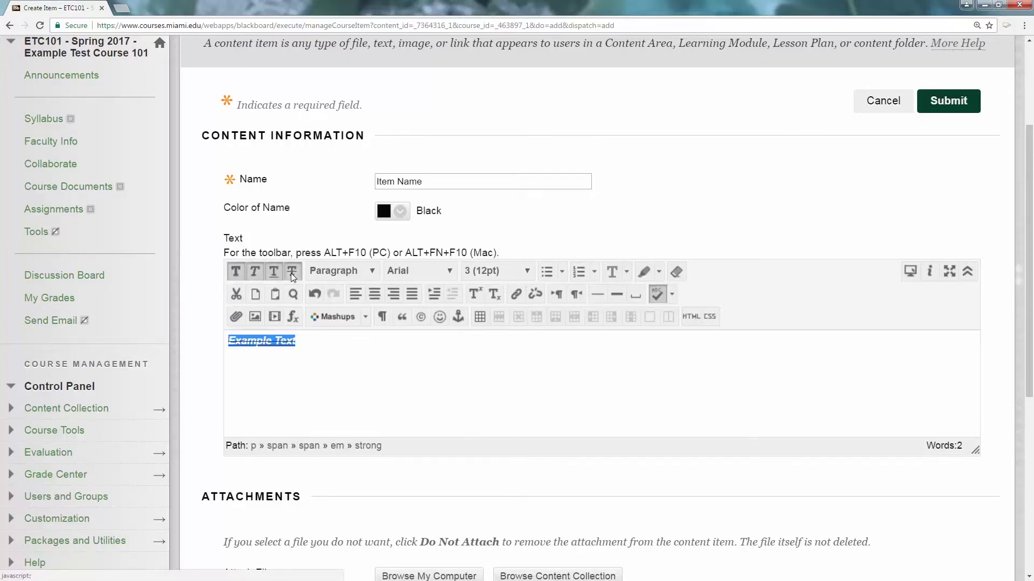
left_click(371, 273)
left_click(361, 301)
left_click(341, 342)
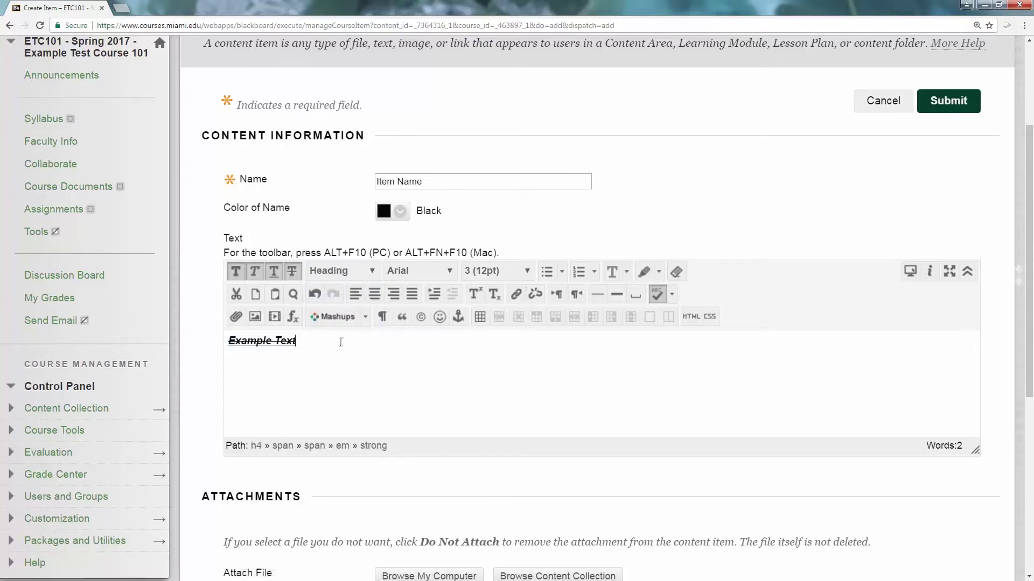
- Set the font of "Example Text" to Courier New at size 6 (24pt)
left_click_drag(325, 346, 225, 343)
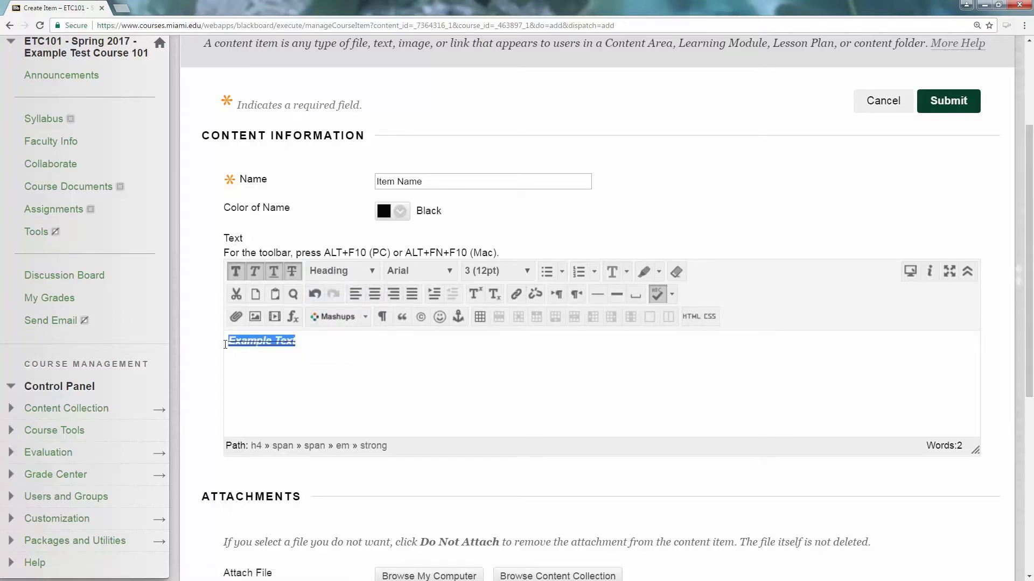
left_click(449, 274)
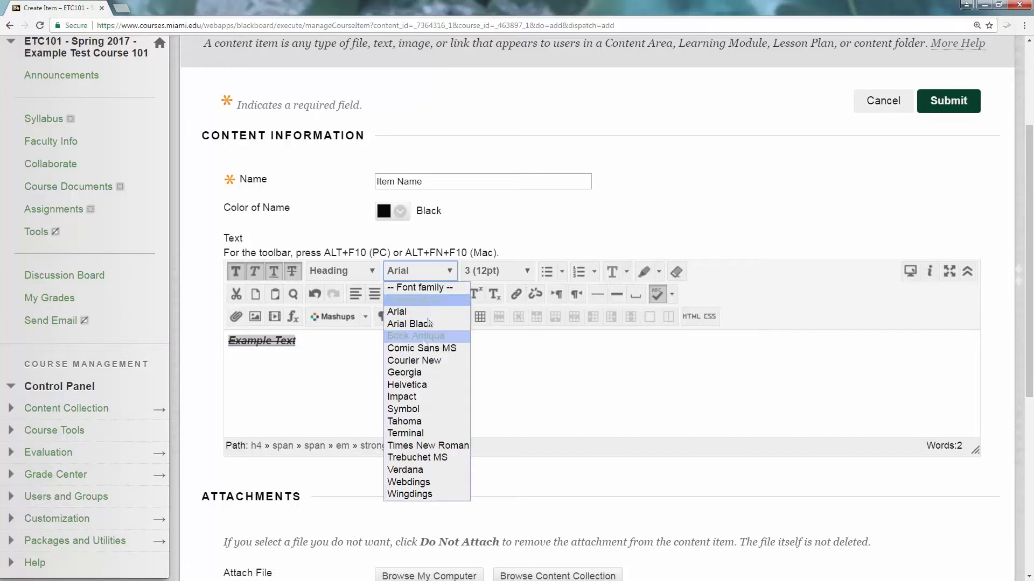
left_click(418, 361)
left_click(525, 273)
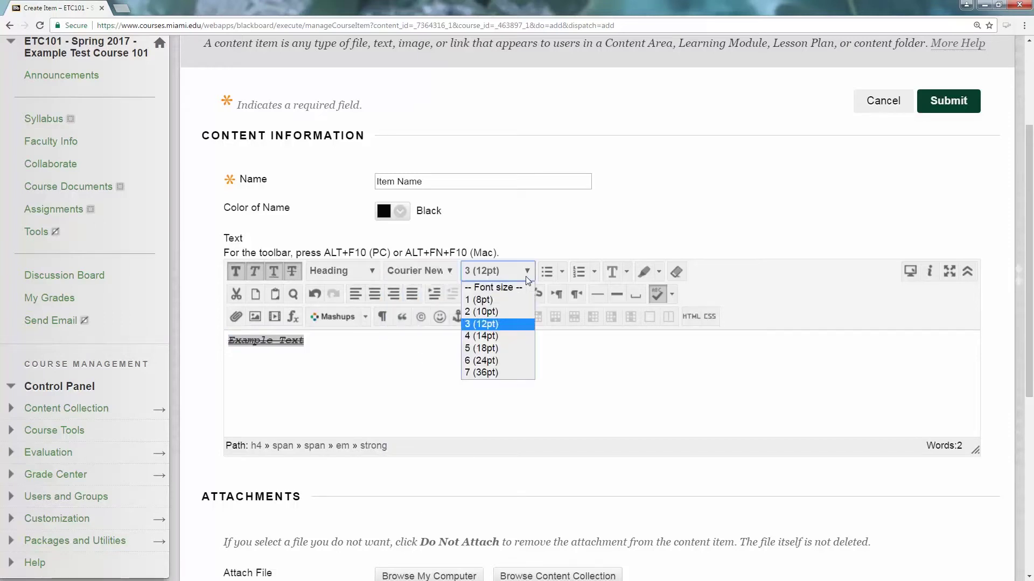
left_click(488, 362)
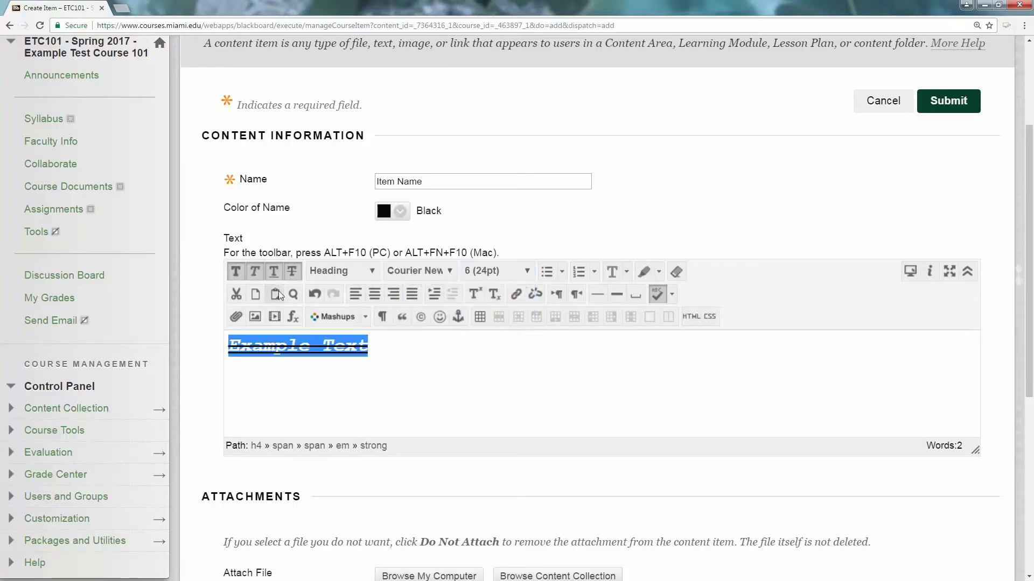
- Remove the underline and strikethrough from "Example Text" and undo both removals
key("ctrl+u")
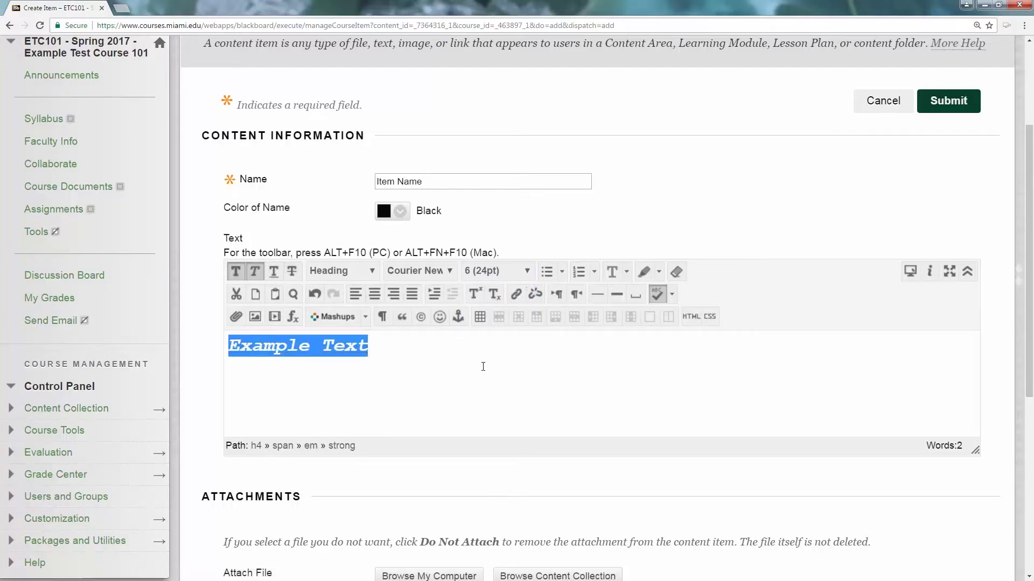
left_click(287, 346)
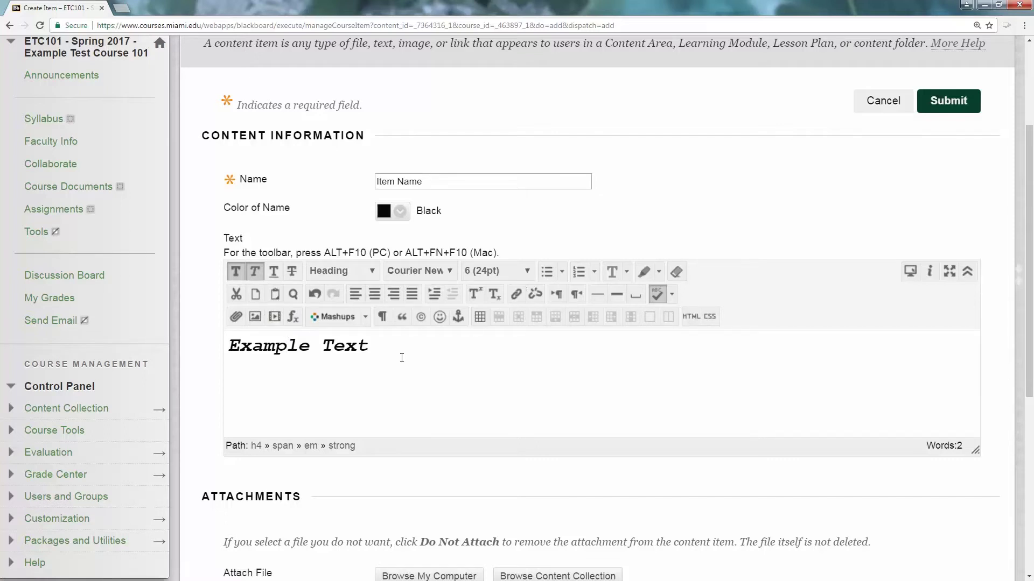
left_click_drag(370, 350, 229, 352)
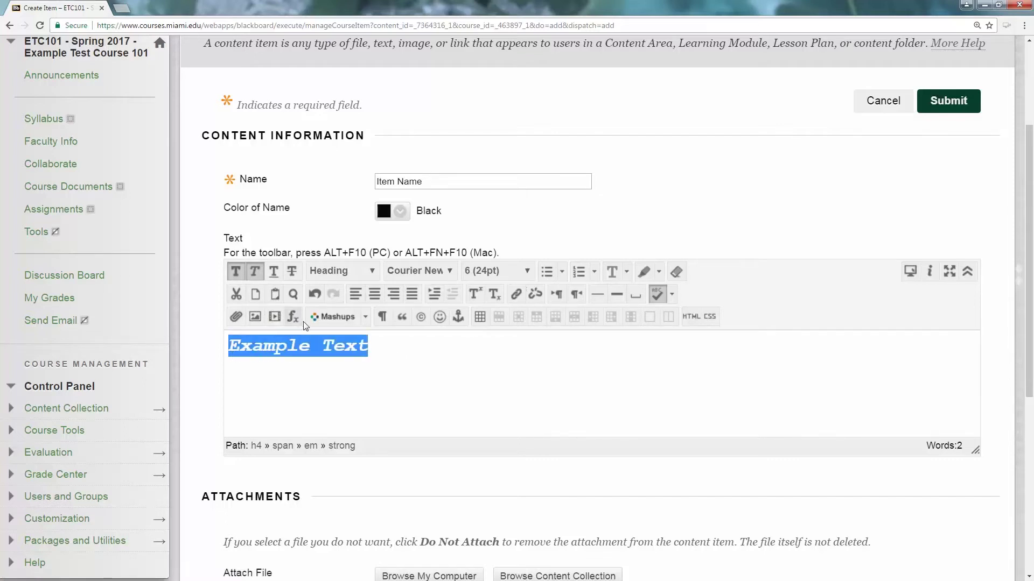
left_click(319, 295)
left_click(320, 295)
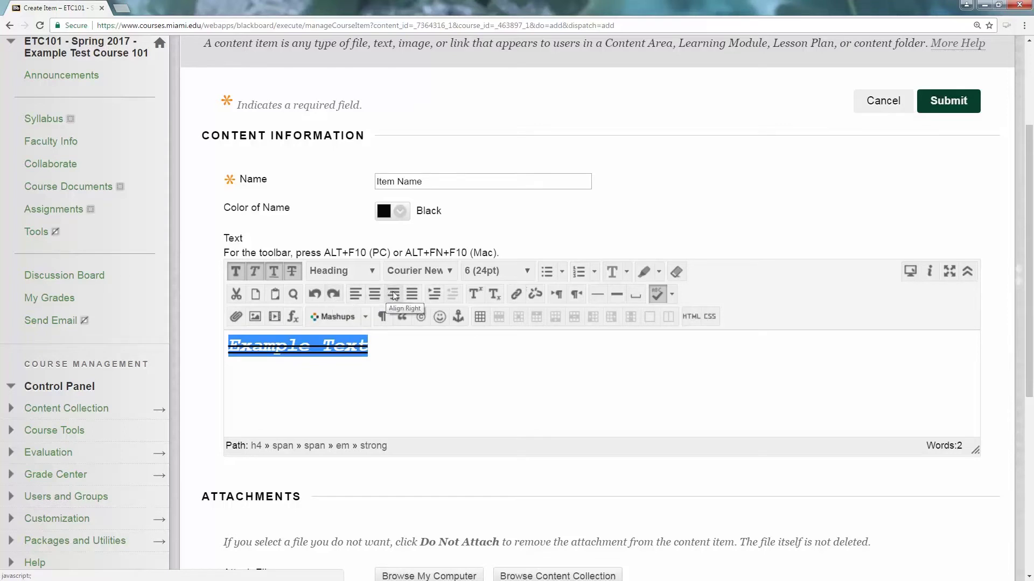
- Try different alignments on "Example Text", settle on full justification, and indent the paragraph one level
left_click(375, 294)
left_click(363, 295)
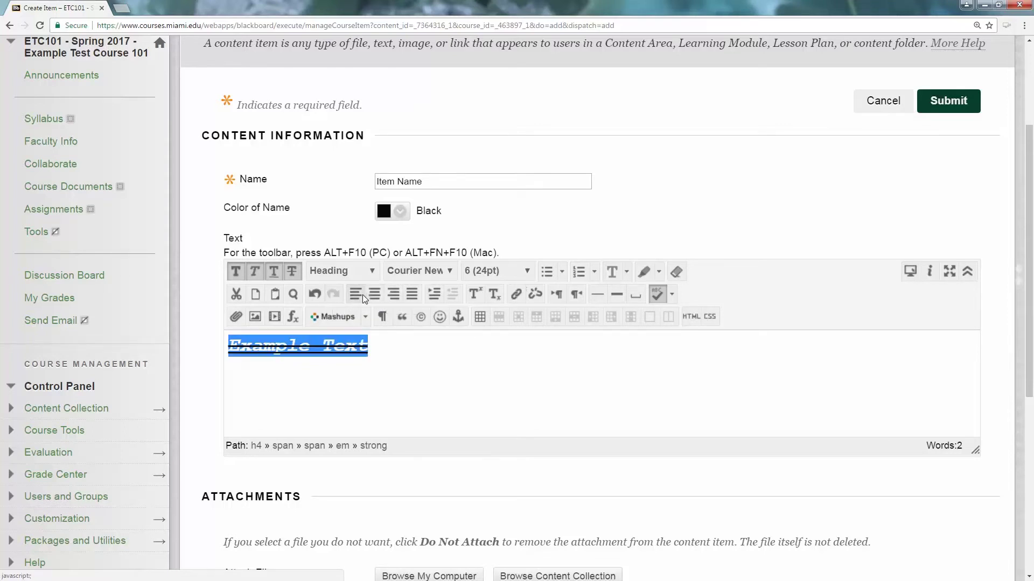
left_click(380, 293)
left_click(394, 294)
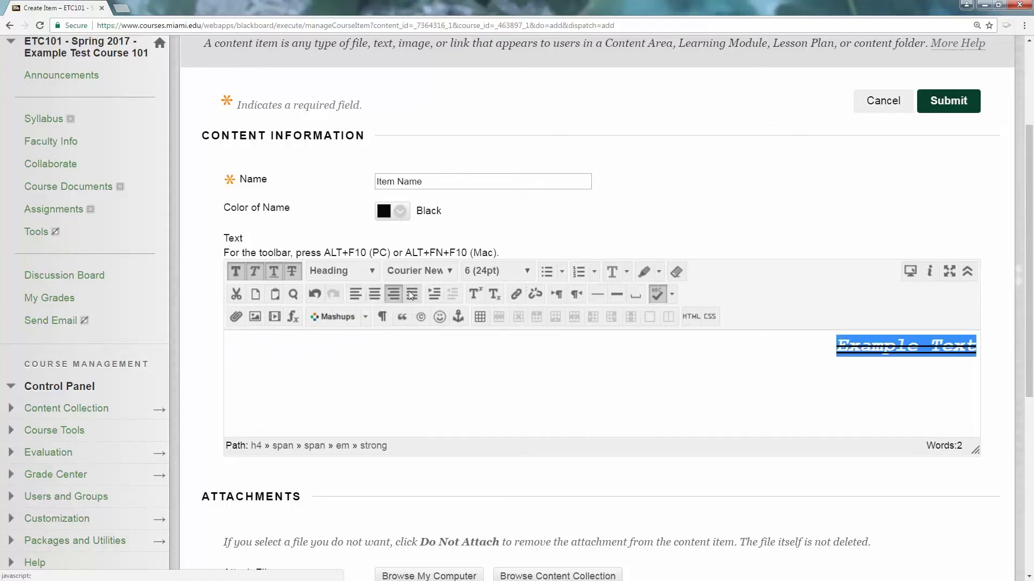
left_click(412, 294)
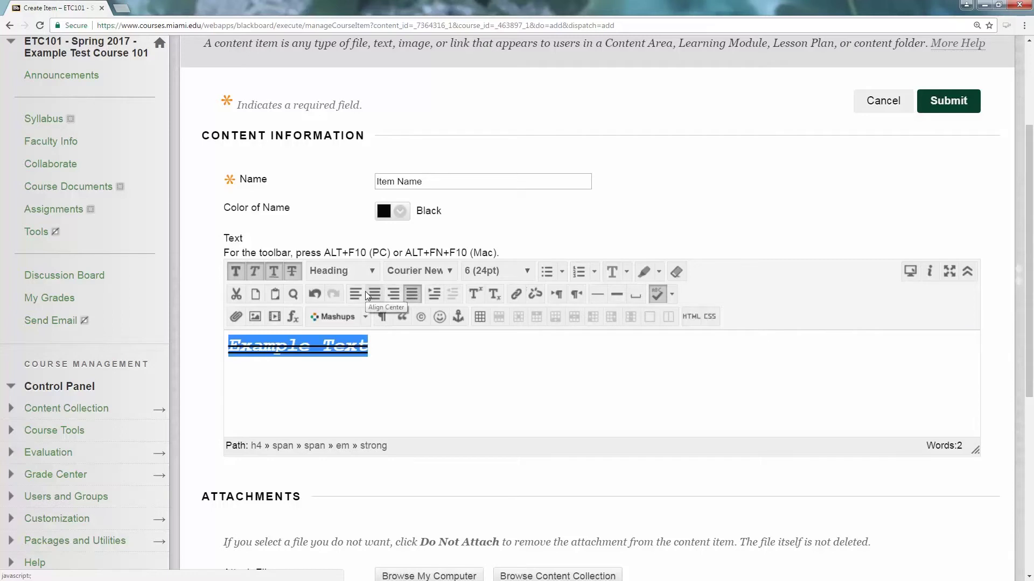
left_click(435, 295)
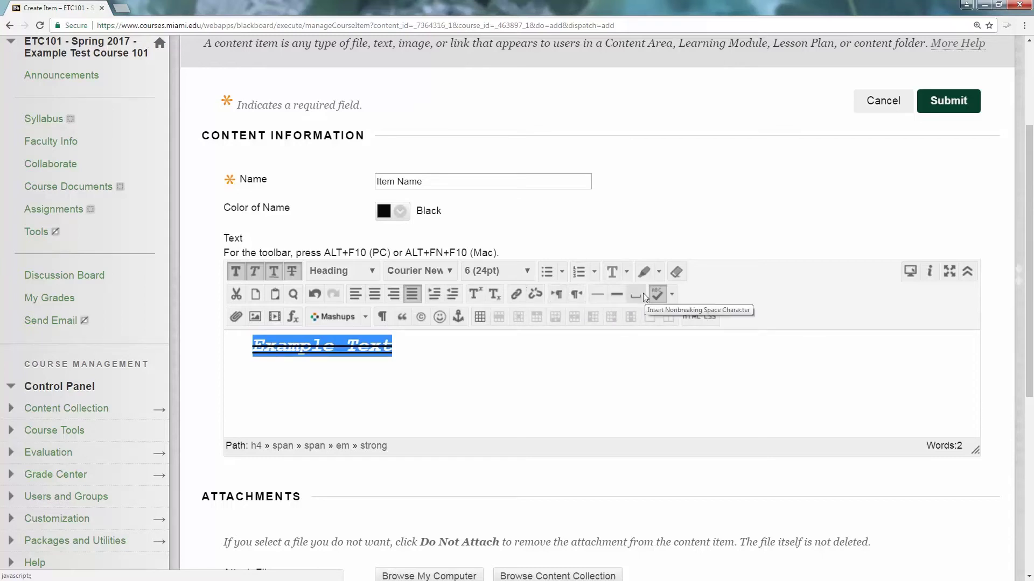
- Insert a content link to the local file Test File (1) in place of the selected body text
left_click(235, 318)
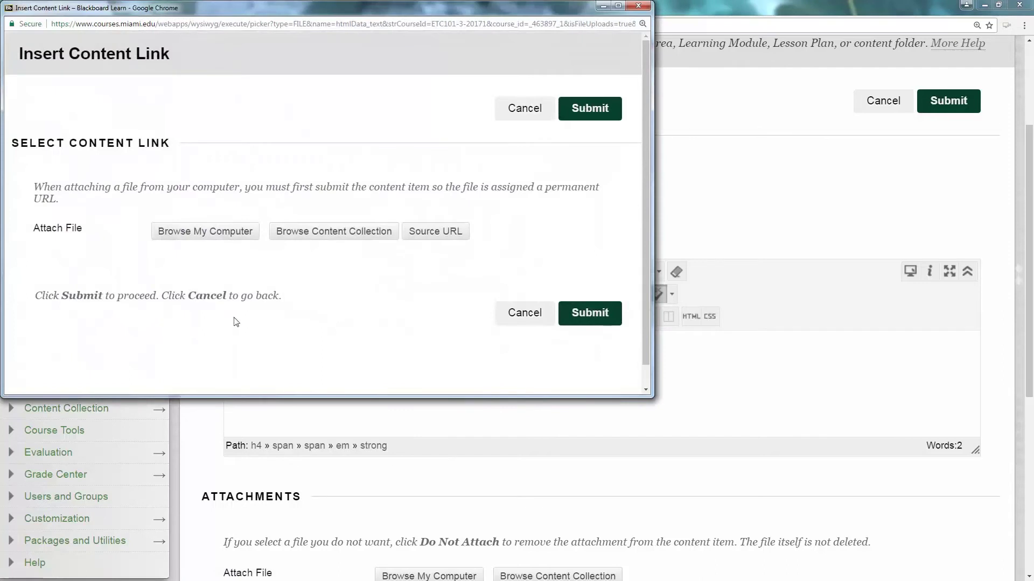
left_click(208, 231)
left_click(226, 93)
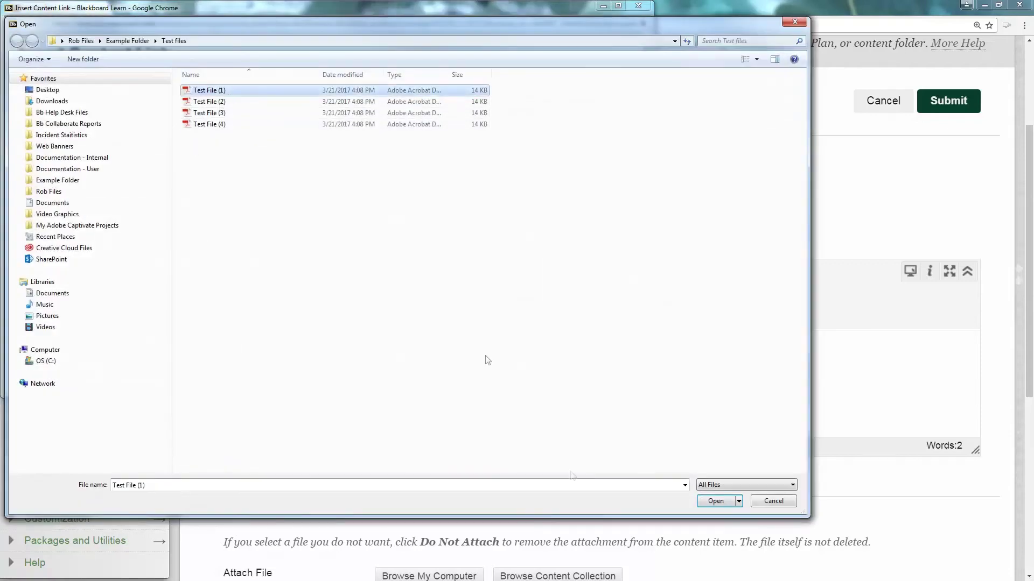
left_click(709, 501)
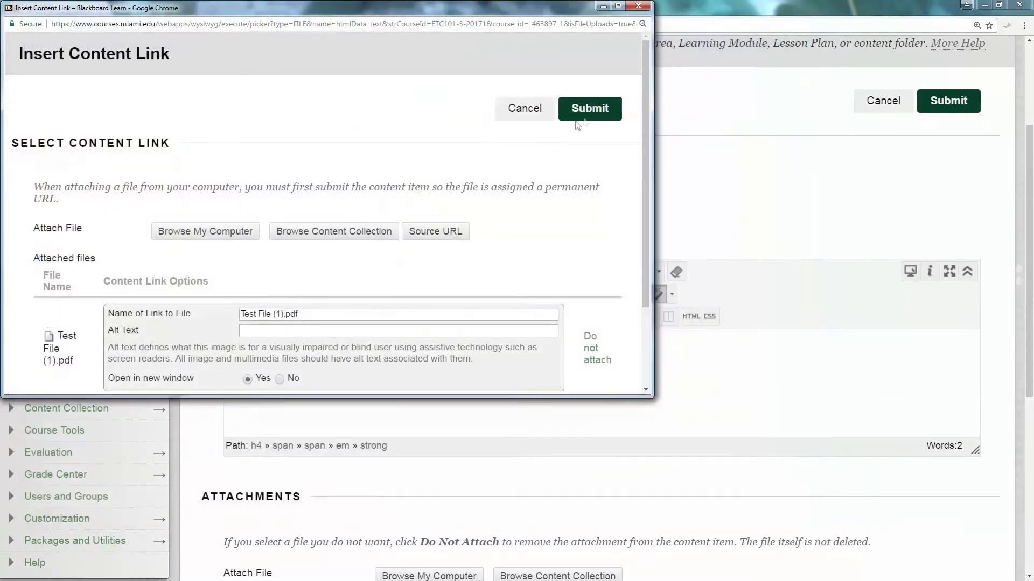
left_click(591, 109)
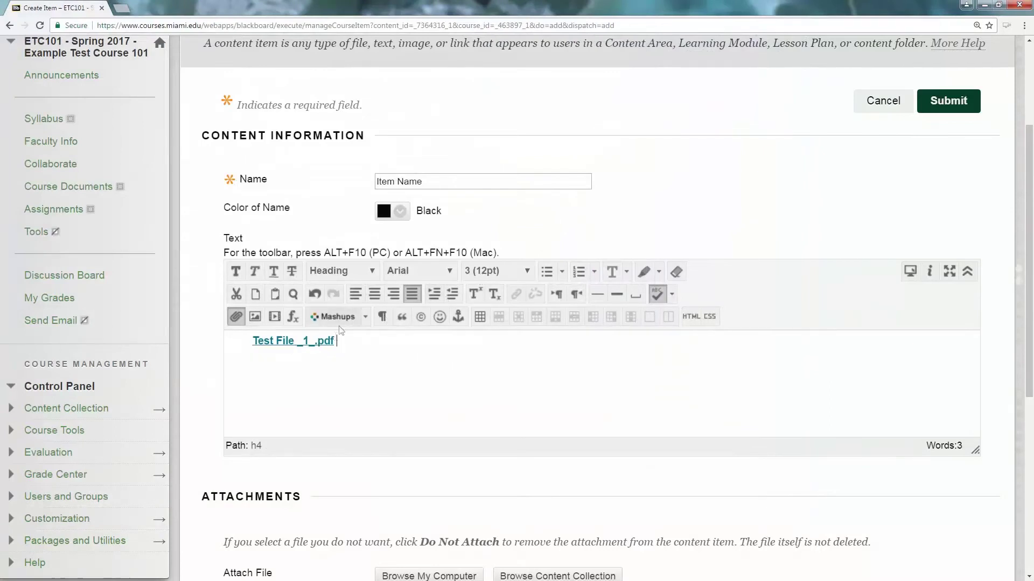
- Replace the Test File link with the "Sweat With Vets" banner image from the local Web Banners folder, without an image description
left_click_drag(338, 341, 243, 336)
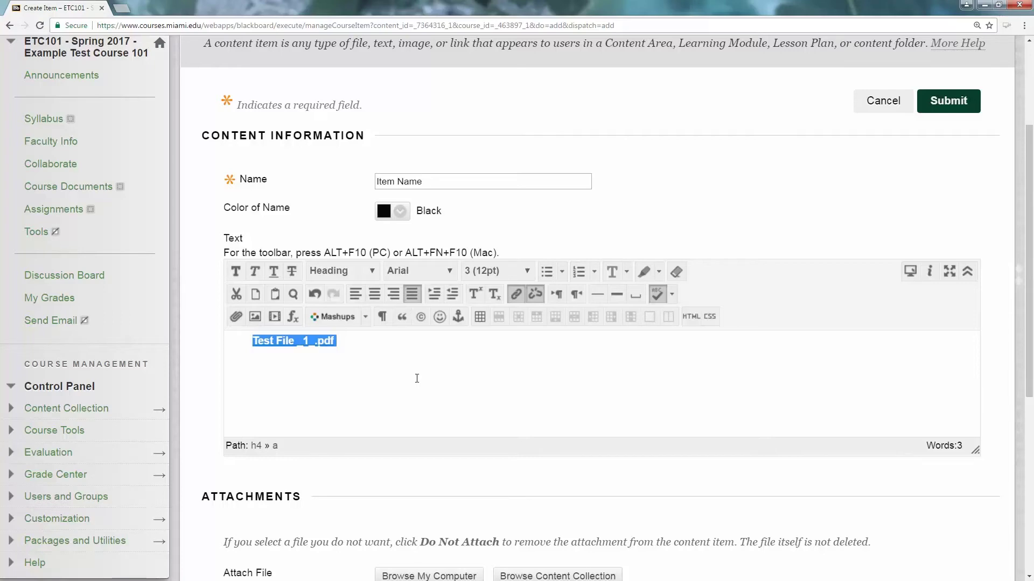
left_click(255, 316)
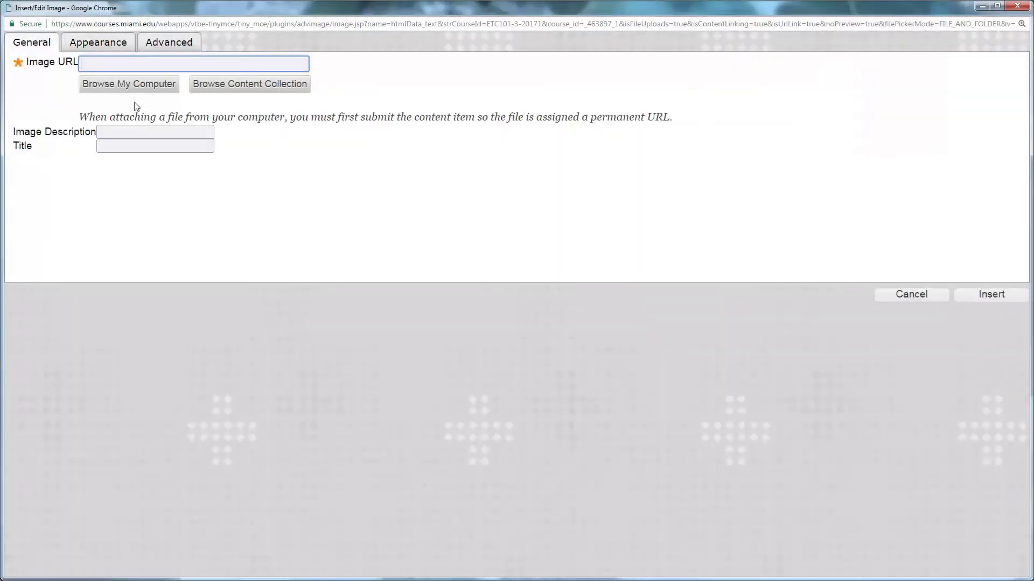
left_click(146, 85)
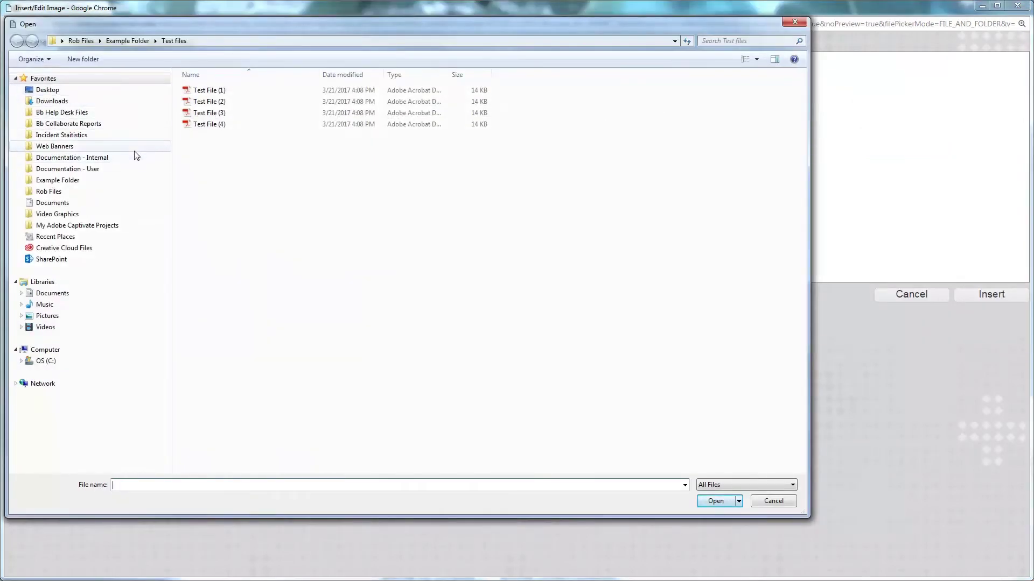
left_click(135, 147)
left_click(247, 92)
left_click(721, 501)
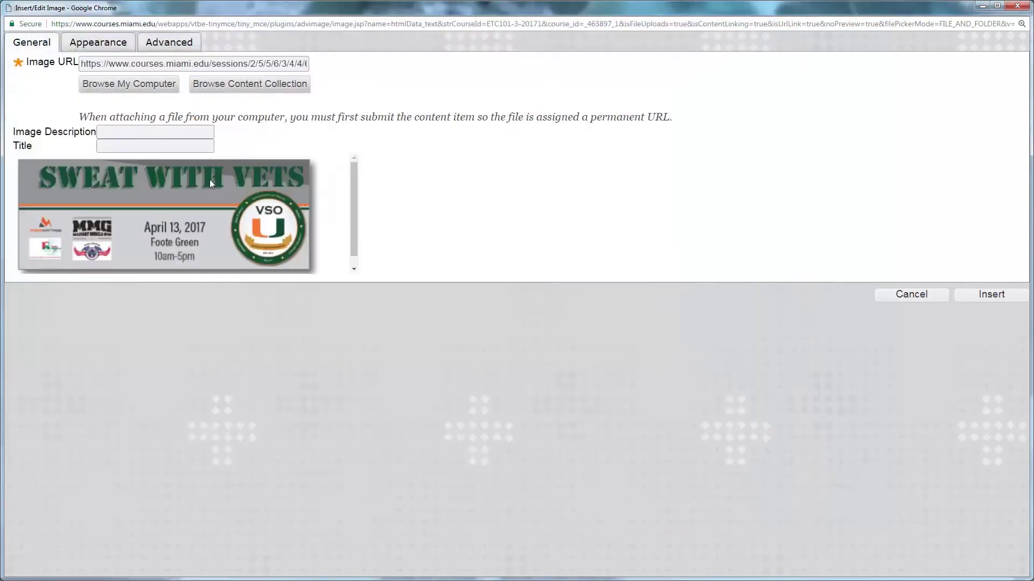
left_click(1002, 296)
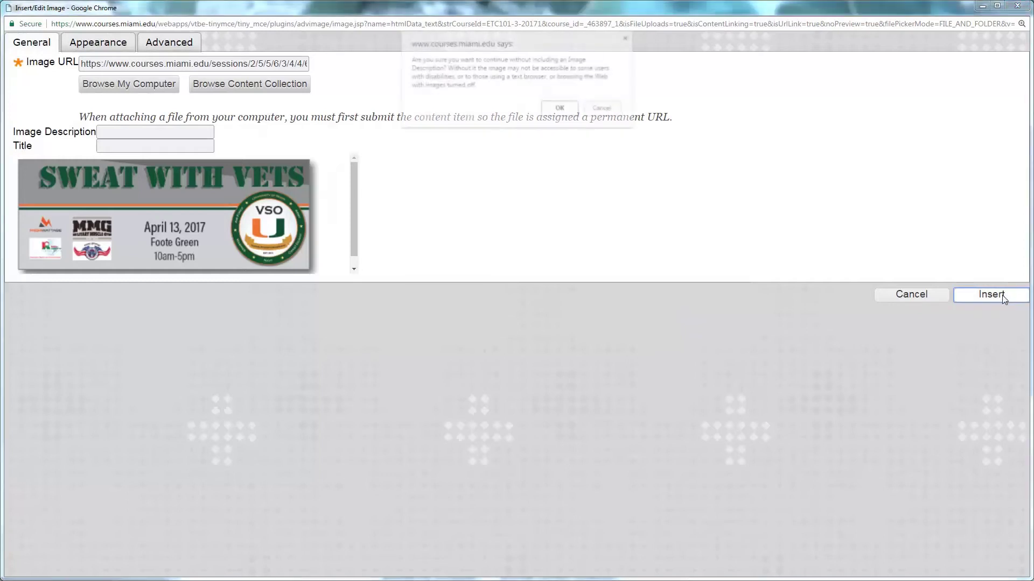
left_click(561, 109)
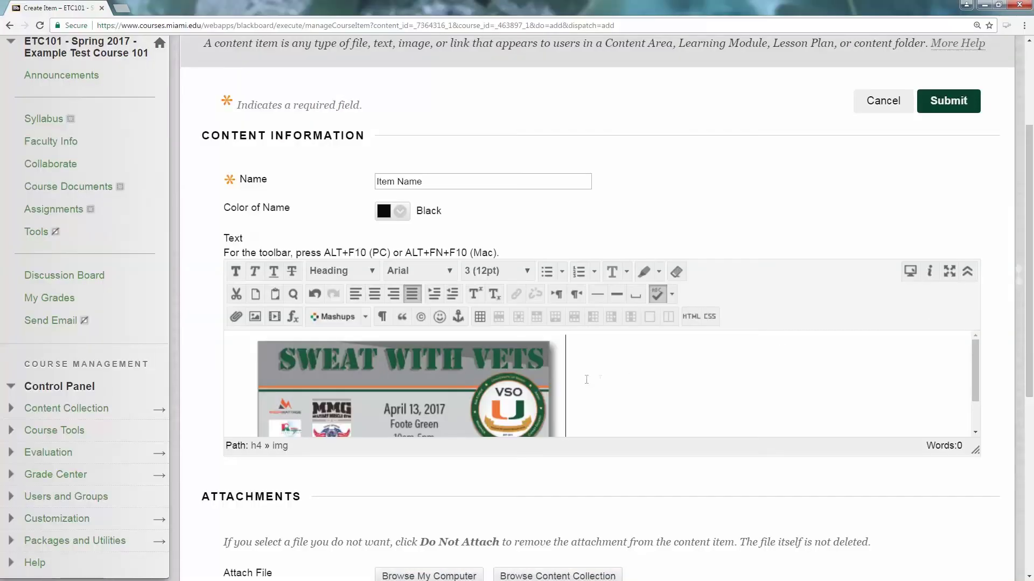
- Resize the text editor's height so the whole banner image fits with some empty space below it
left_click_drag(973, 450, 966, 566)
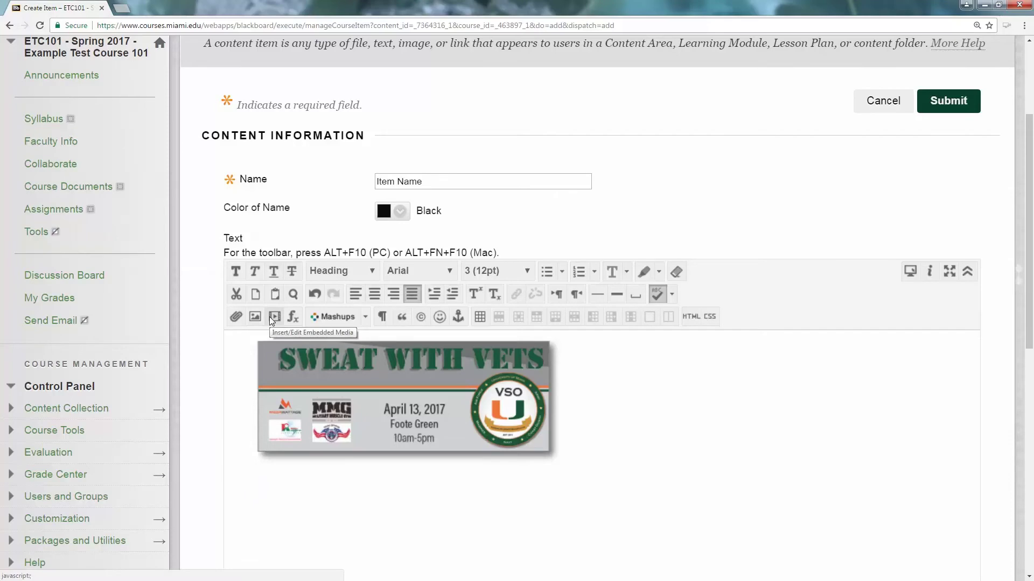
scroll(902, 290, "down", 2)
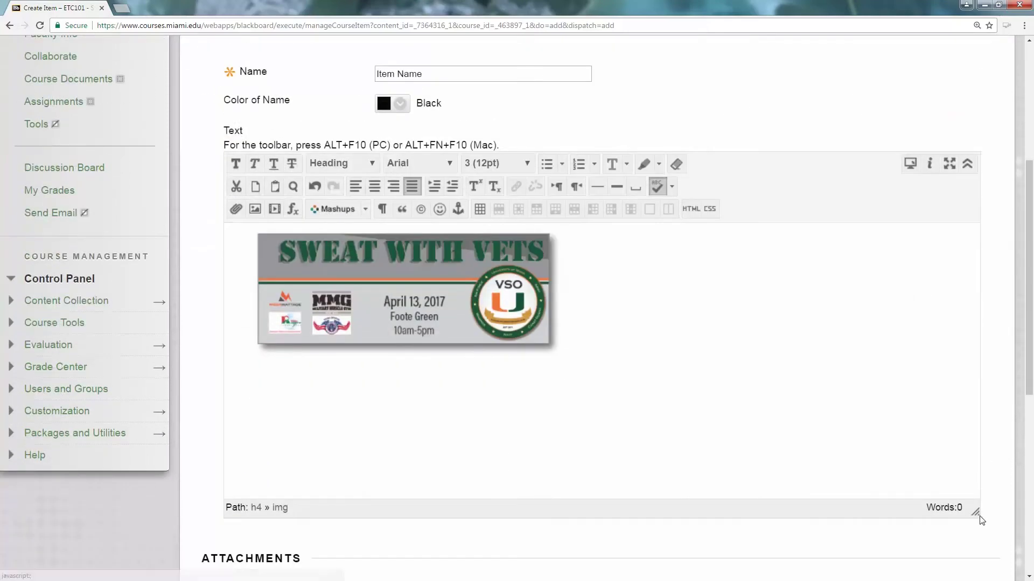
left_click_drag(974, 514, 970, 403)
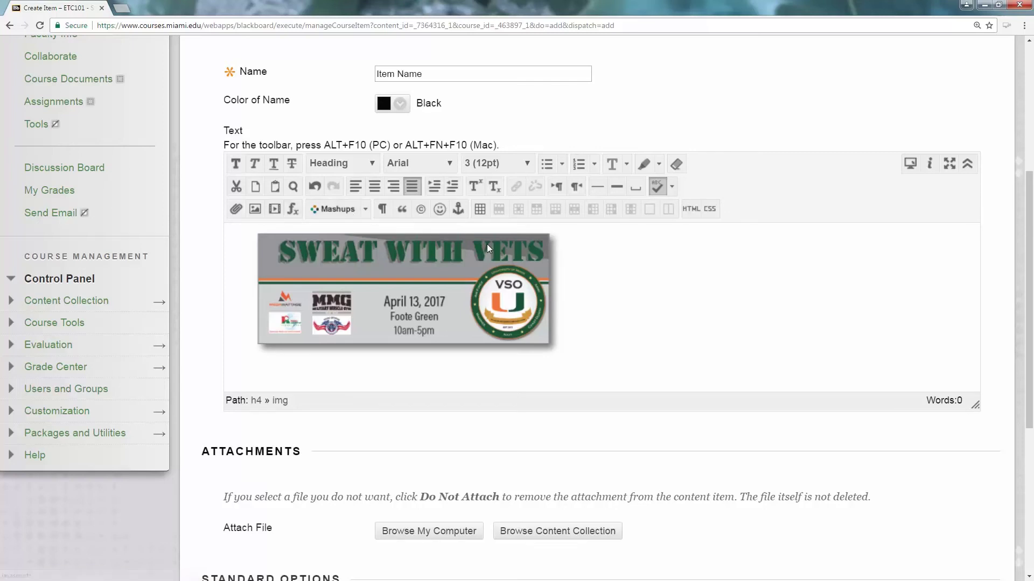
- Start a new line below the banner and search for "blackboard videos" in the YouTube Video mashup
key("Return")
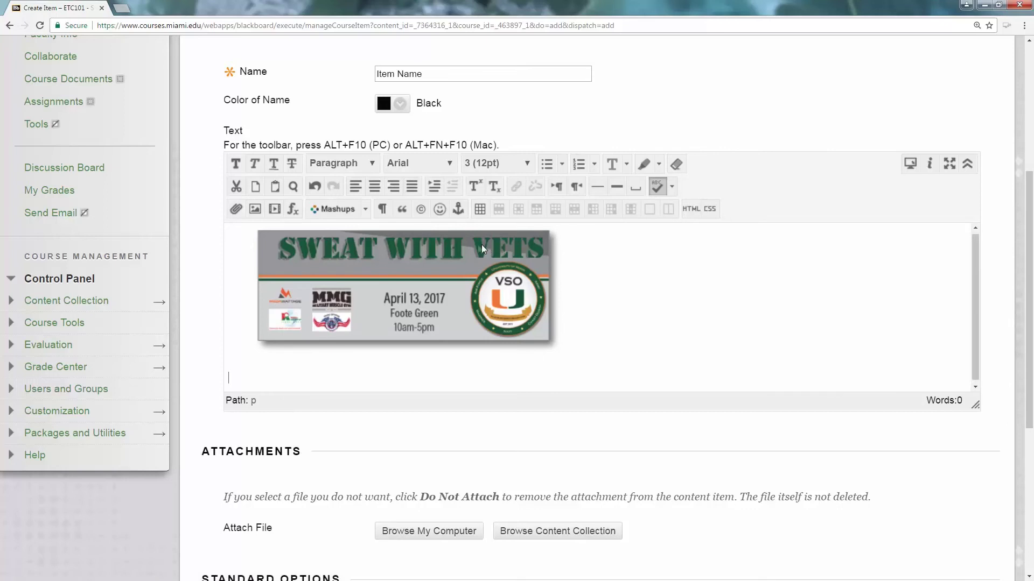
left_click(364, 209)
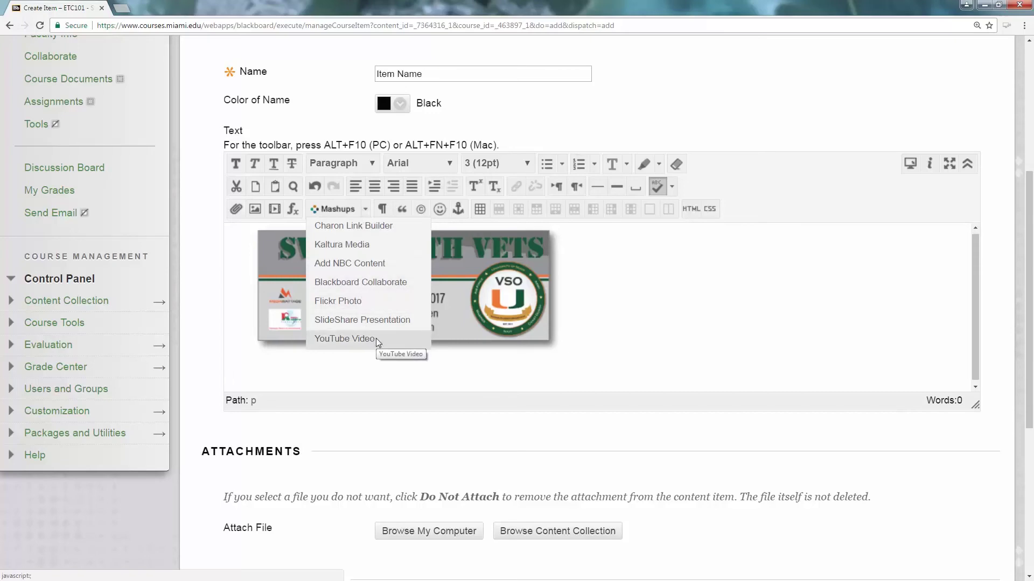
left_click(375, 338)
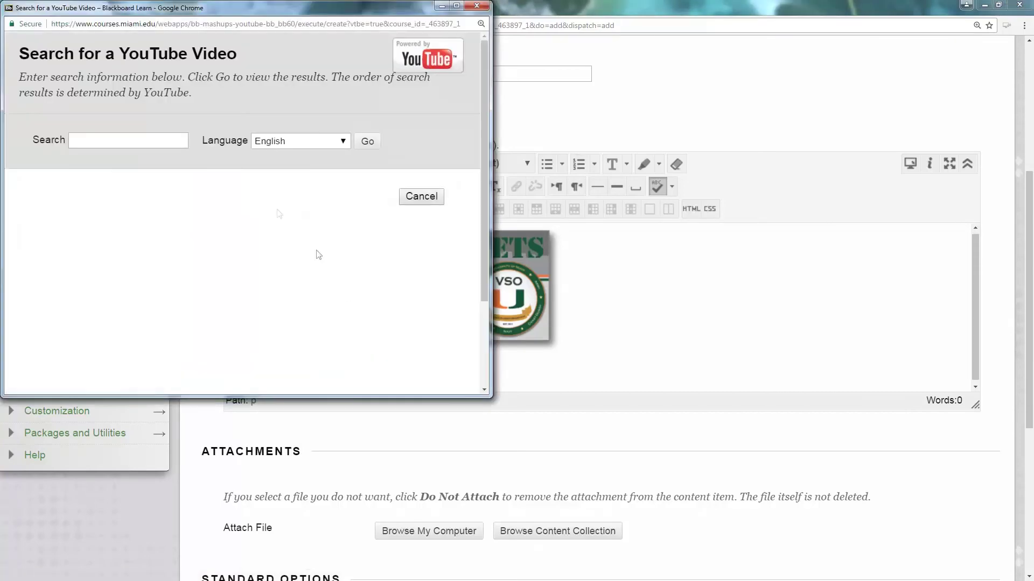
left_click(145, 140)
type("blackboard videos")
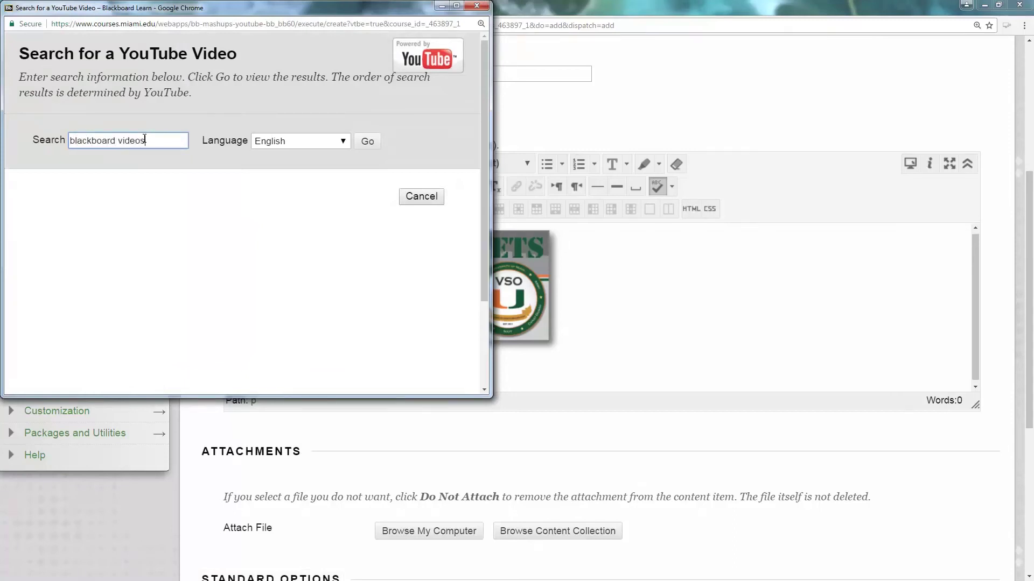
left_click(368, 142)
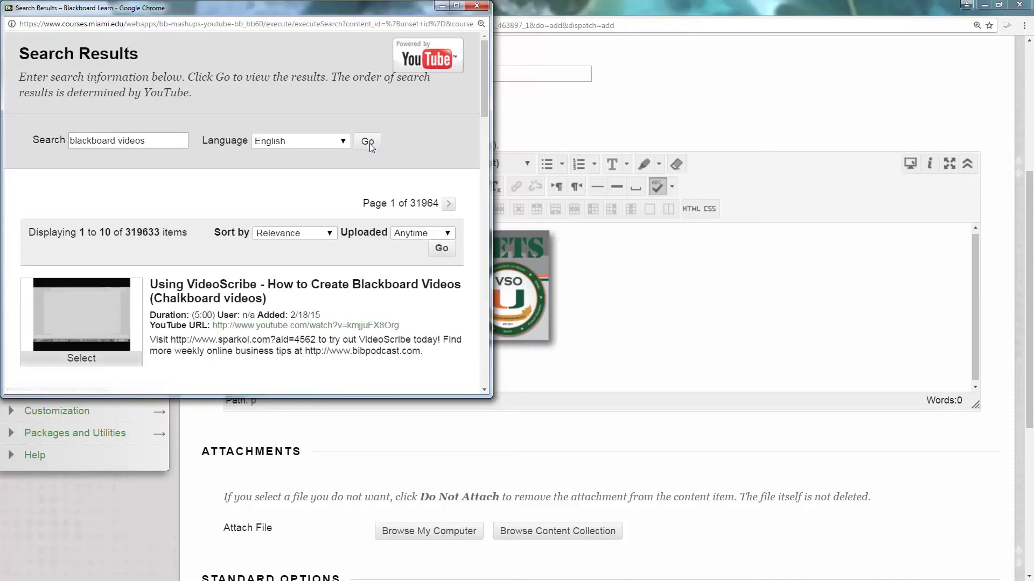
- Embed the YouTube video "Using VideoScribe - How to Create Blackboard Videos (Chalkboard videos)" with its default options and review it in the editor
left_click(88, 366)
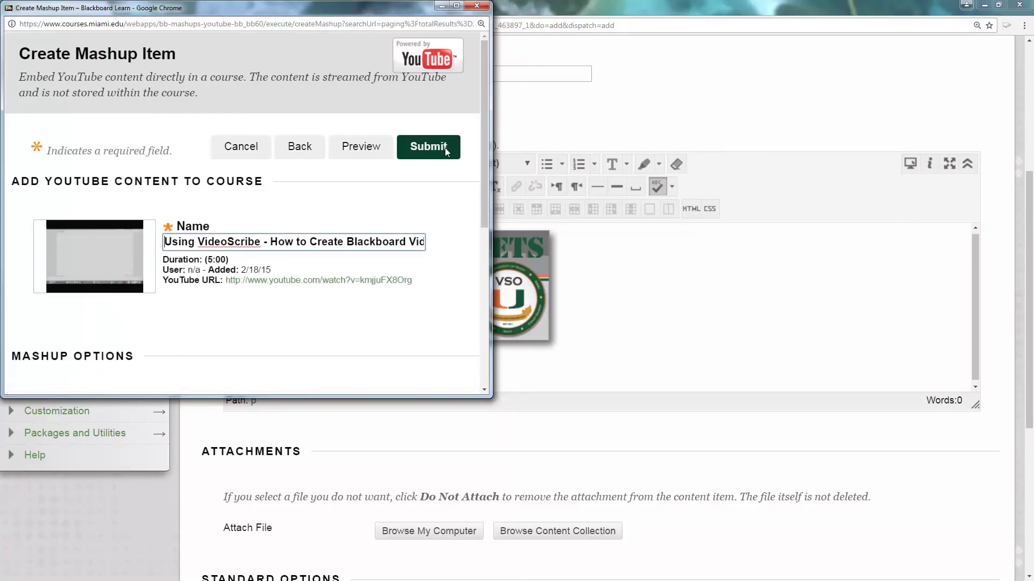
left_click(445, 147)
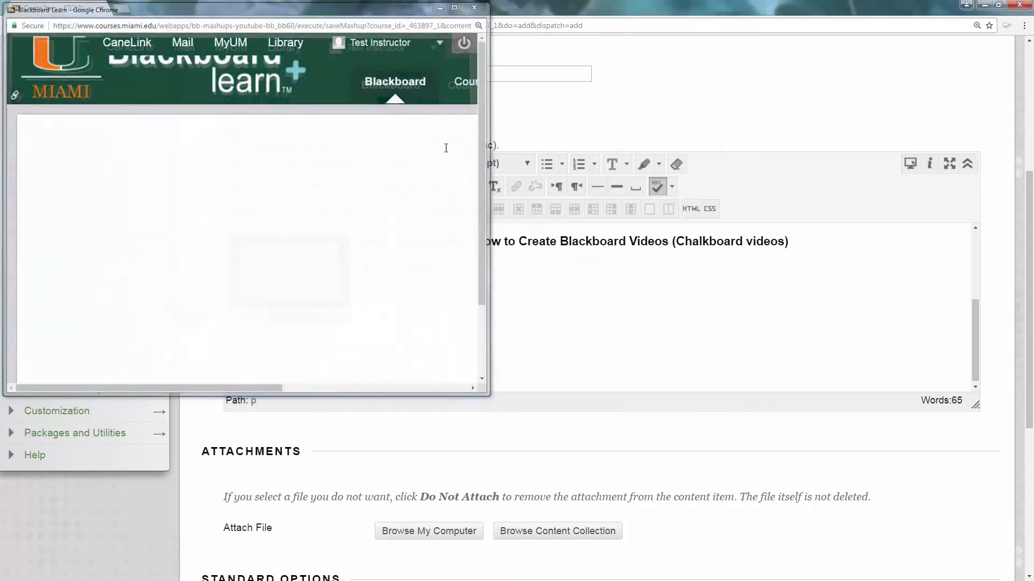
scroll(975, 323, "up", 3)
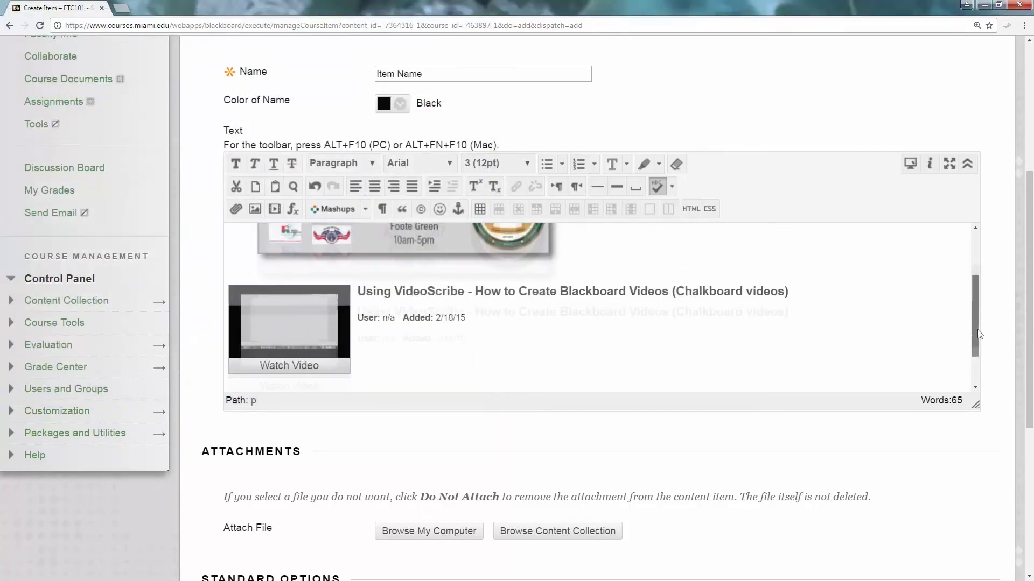
scroll(990, 302, "down", 3)
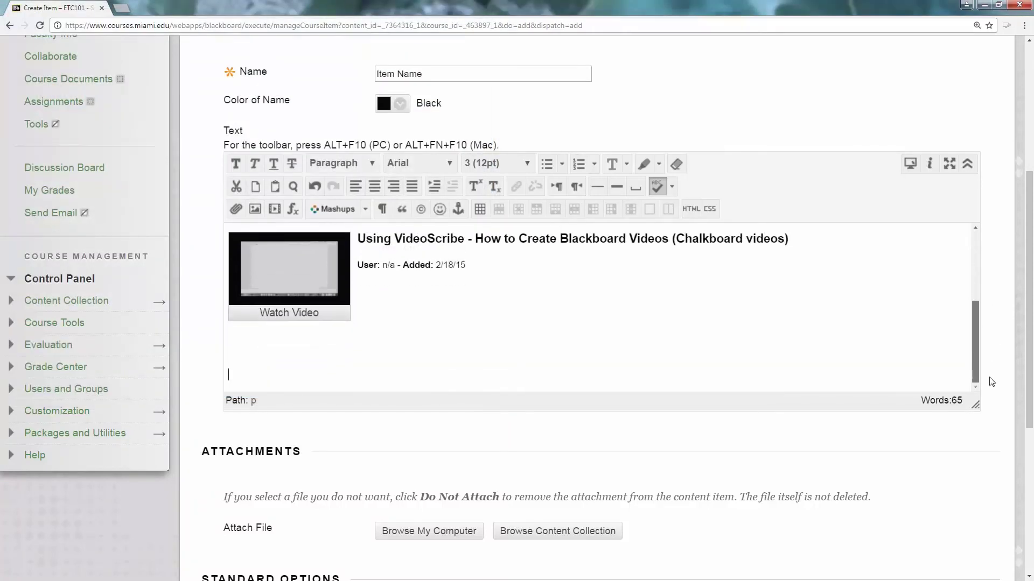
scroll(993, 304, "up", 3)
scroll(997, 308, "down", 3)
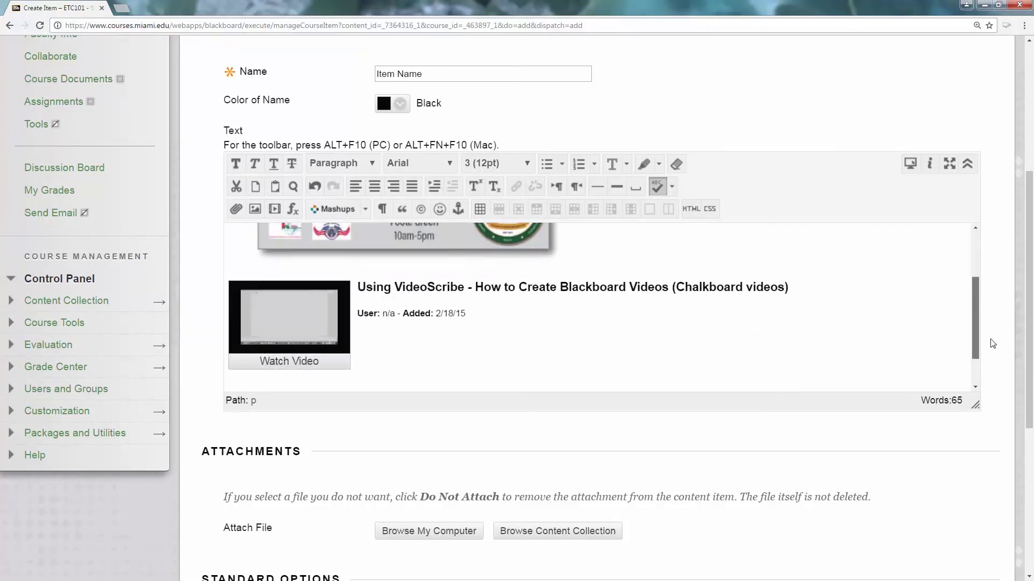
left_click(364, 209)
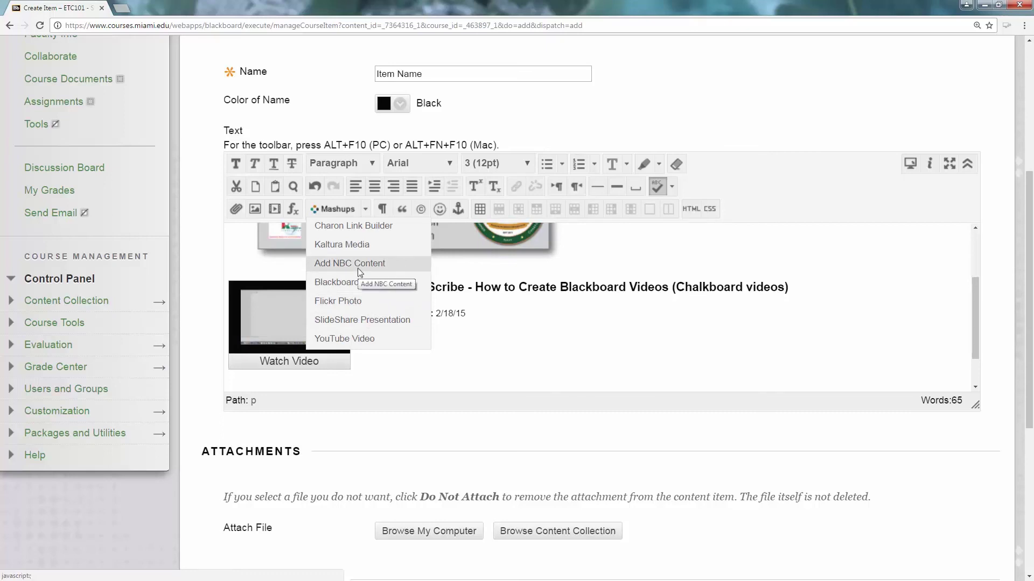
left_click(749, 341)
scroll(743, 353, "up", 1)
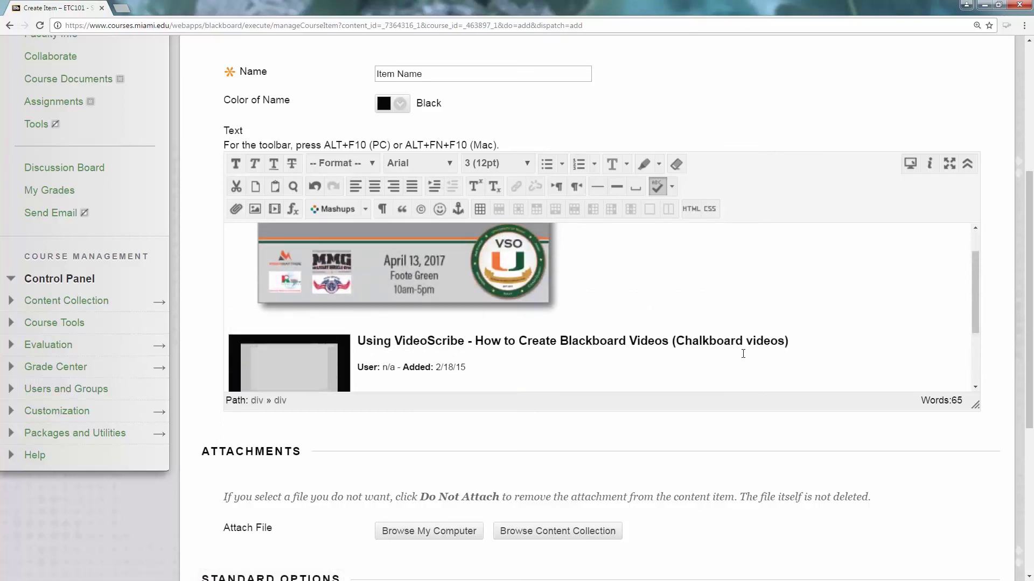